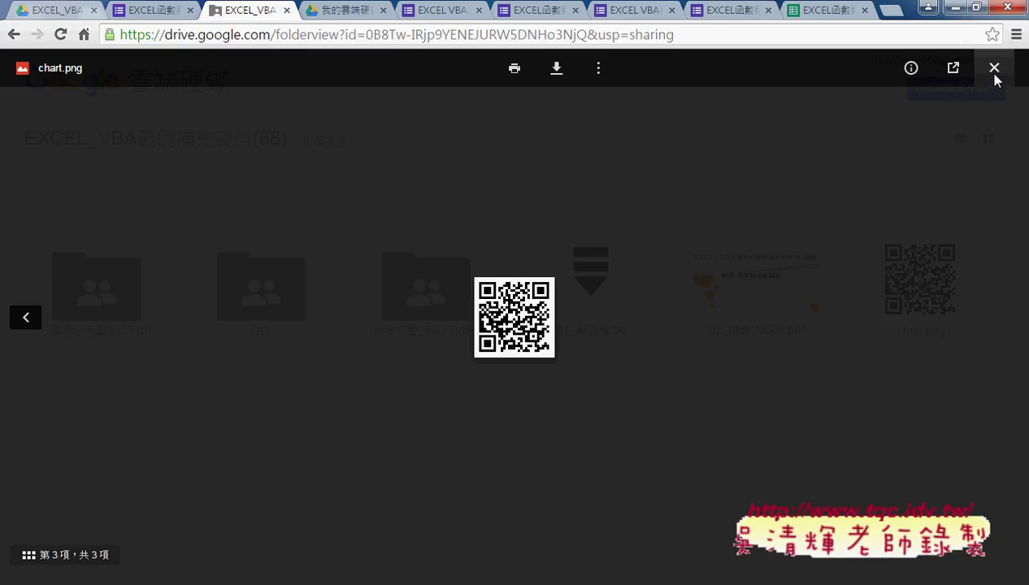
Step: Close the chart.png preview and browse the inner folder of the 01_範例檔.zip archive
left_click(993, 70)
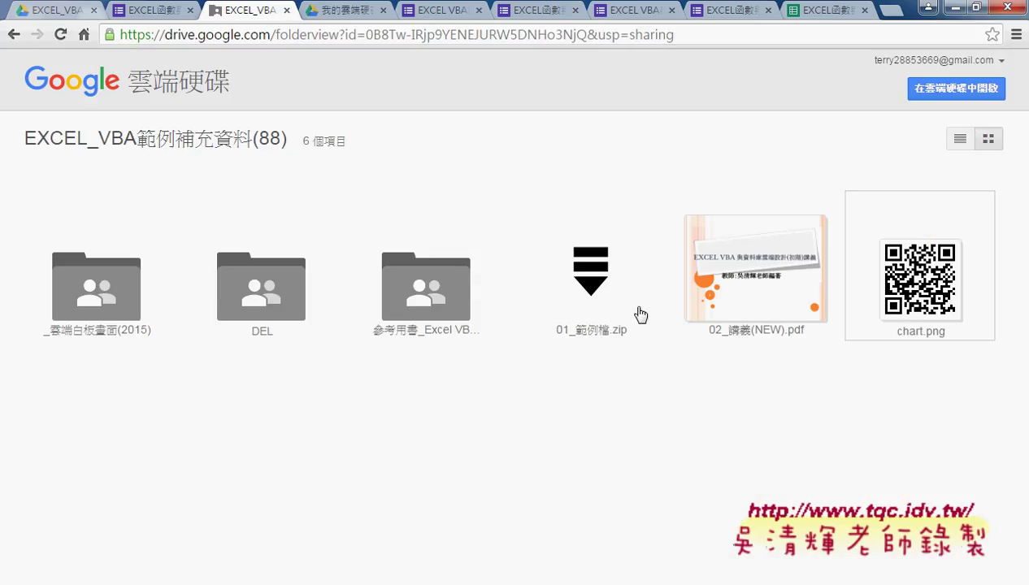
double_click(559, 310)
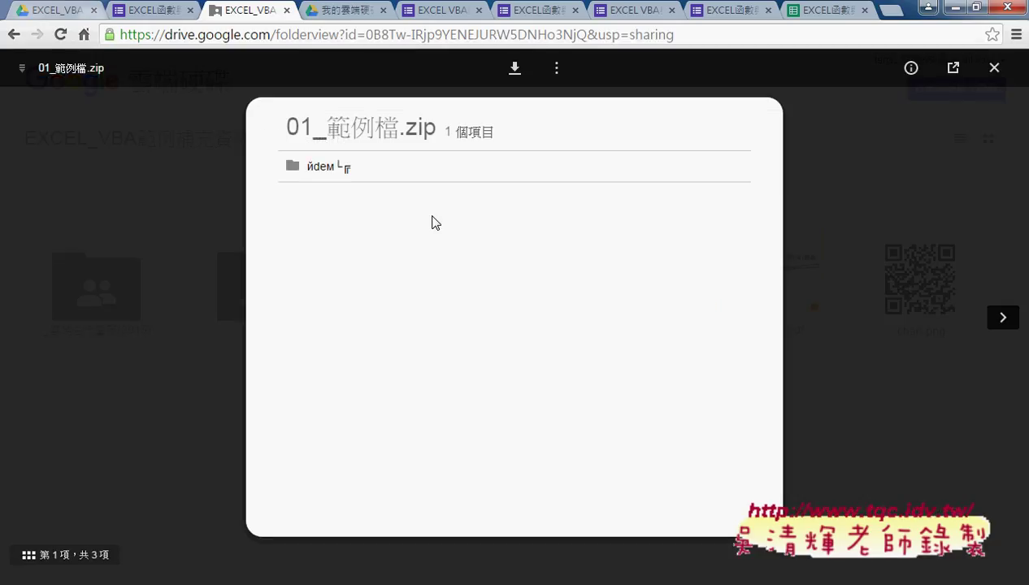
left_click(335, 180)
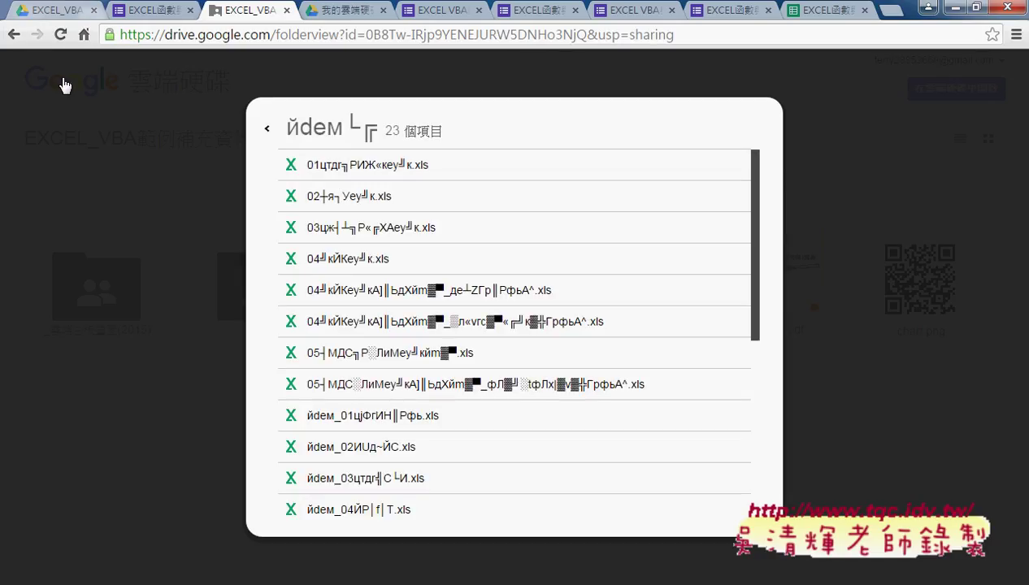
left_click(20, 37)
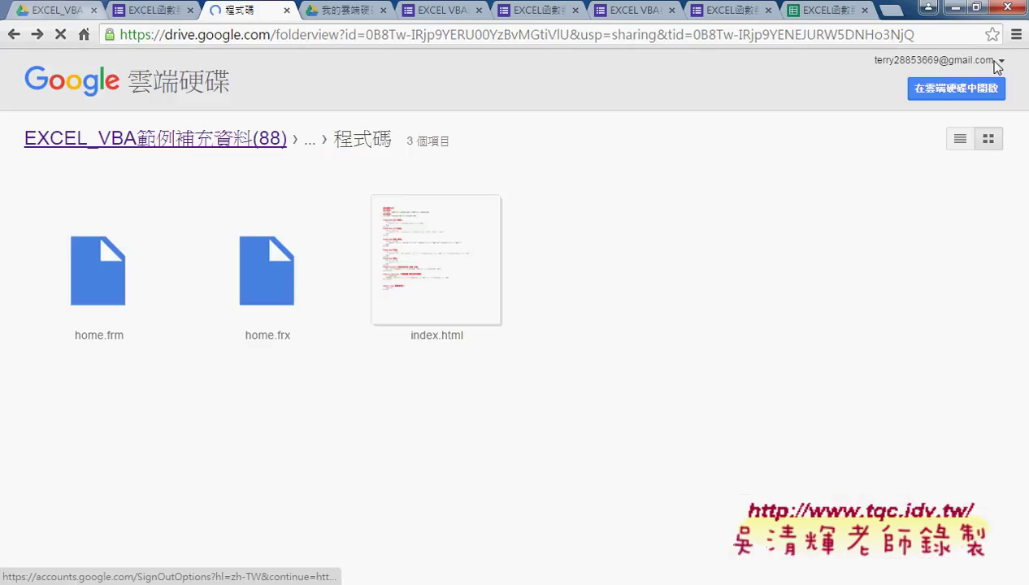
left_click(29, 37)
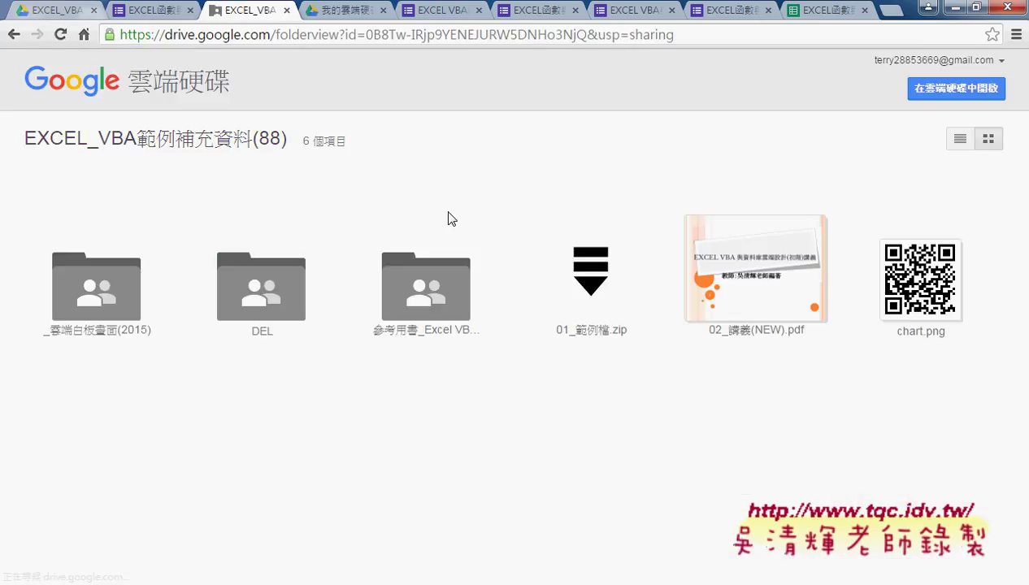
Step: Preview 01_範例檔.zip again, close it, and open the _雲端白板畫面(2015) folder
left_click(591, 306)
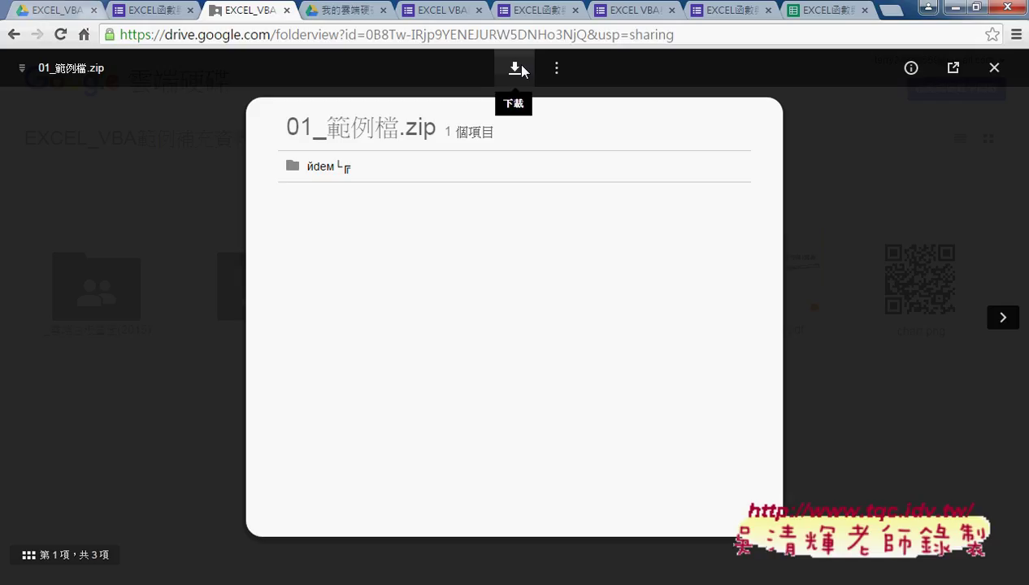
left_click(993, 67)
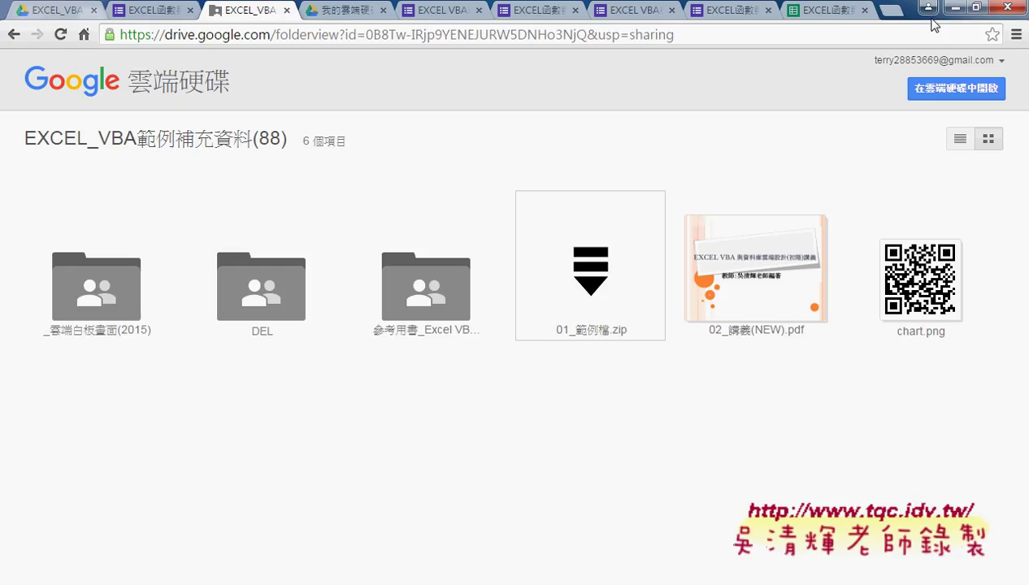
left_click(109, 334)
left_click(110, 333)
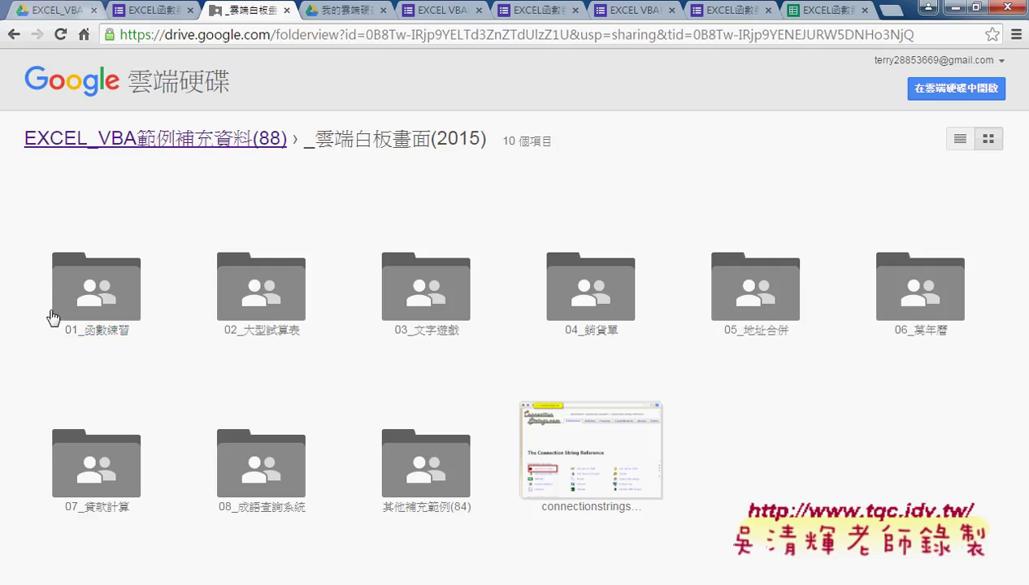
Step: Open the 01_函數練習 folder listing the function-category folders
left_click(112, 336)
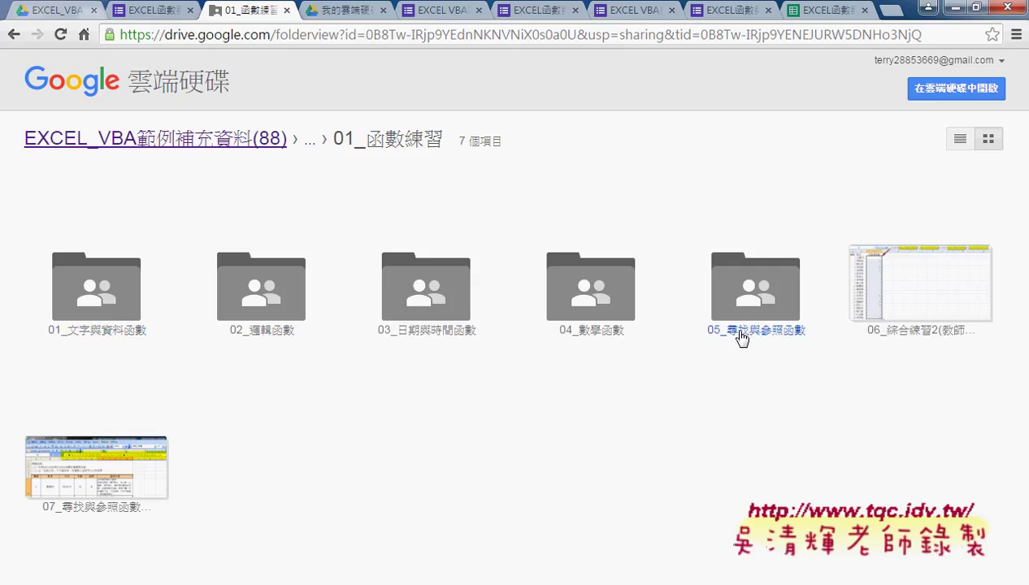
Step: Open 01_文字與資料函數 and page from 01_REPT函數.png through 04_文字綜合練習題解答.png, then close the preview
double_click(104, 335)
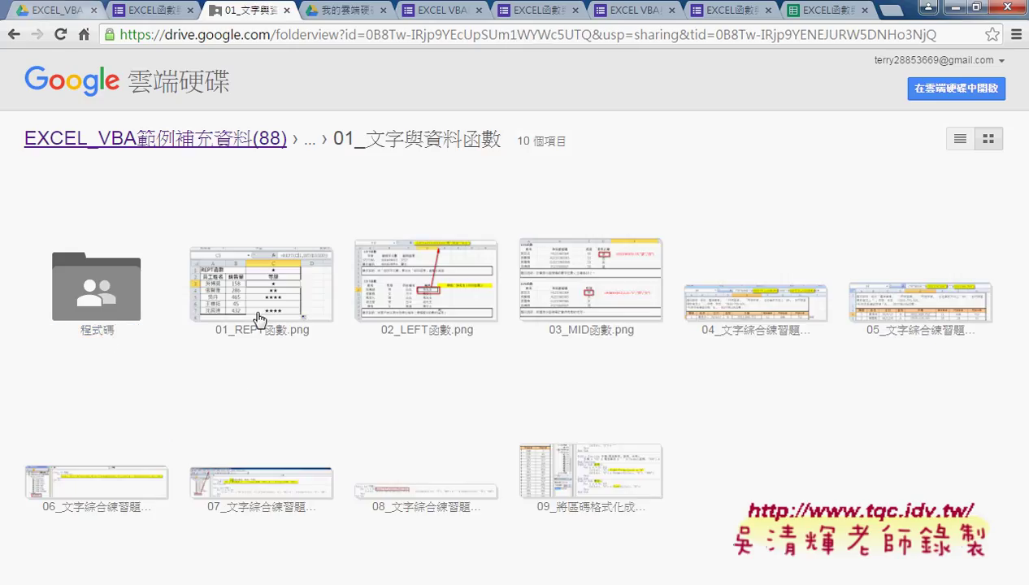
double_click(273, 314)
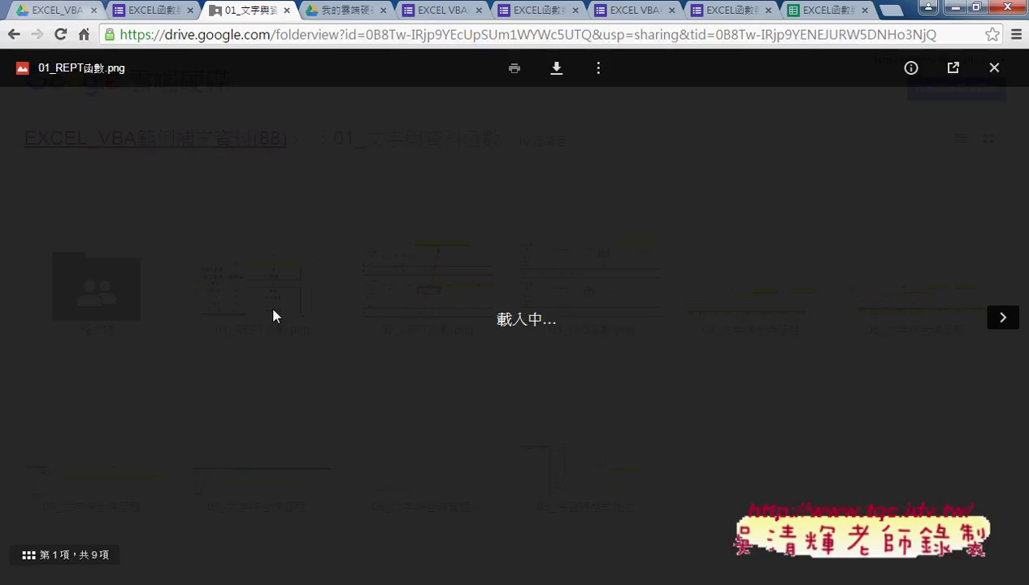
left_click(1003, 317)
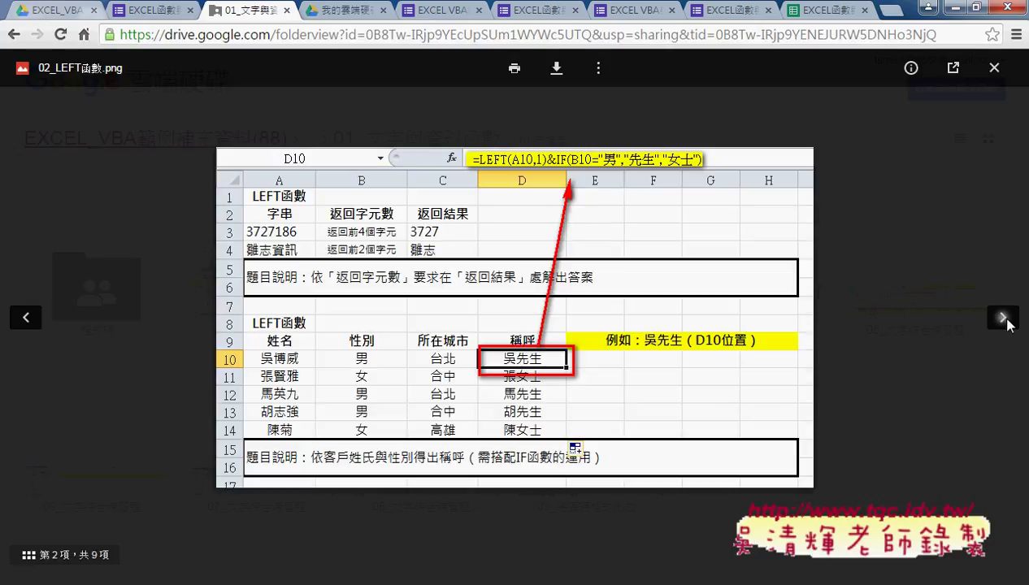
left_click(1004, 319)
left_click(1004, 319)
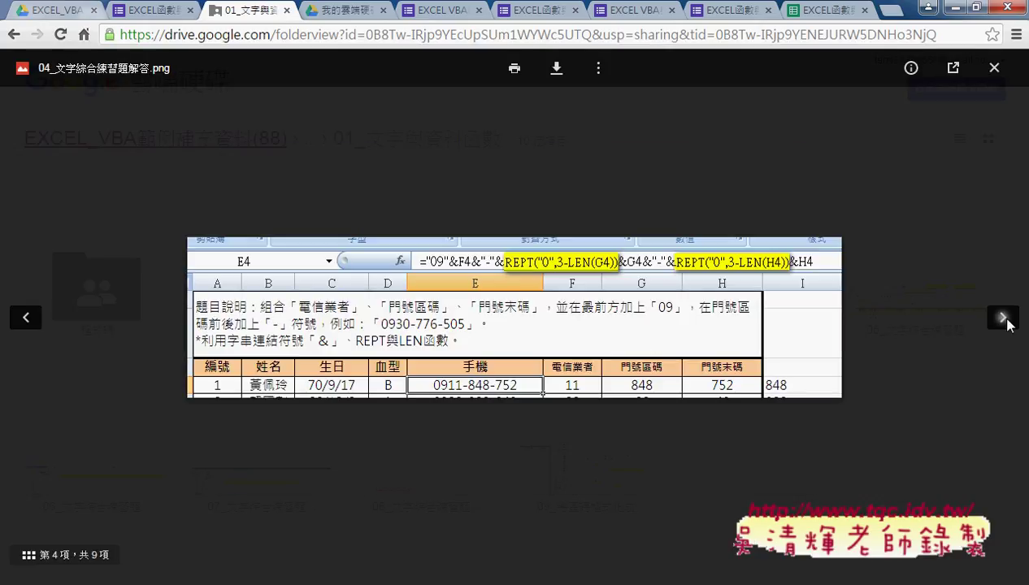
left_click(993, 67)
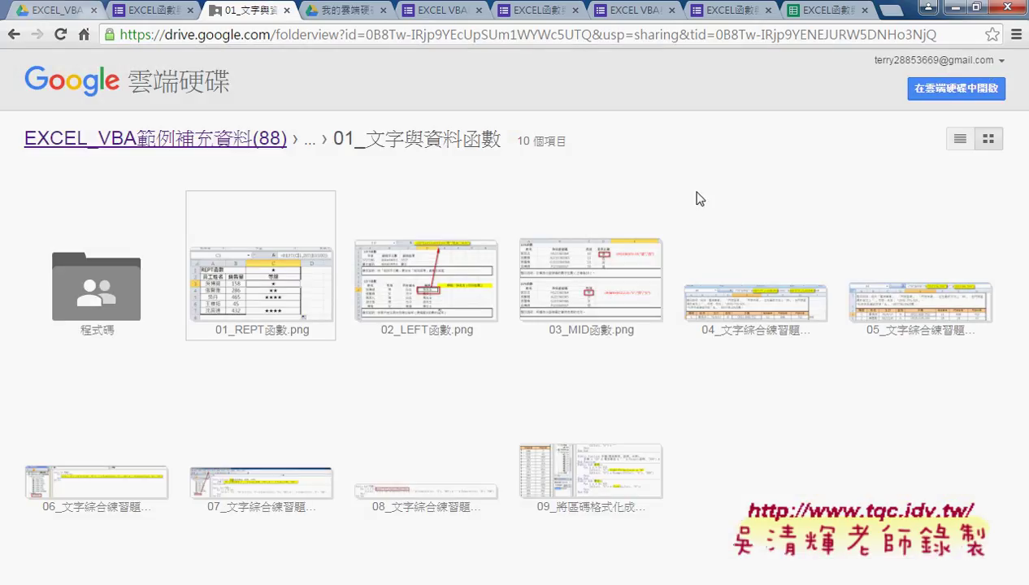
Step: Preview index.html in the 程式碼 folder and select the start of the LEFT函數 procedure
left_click(88, 308)
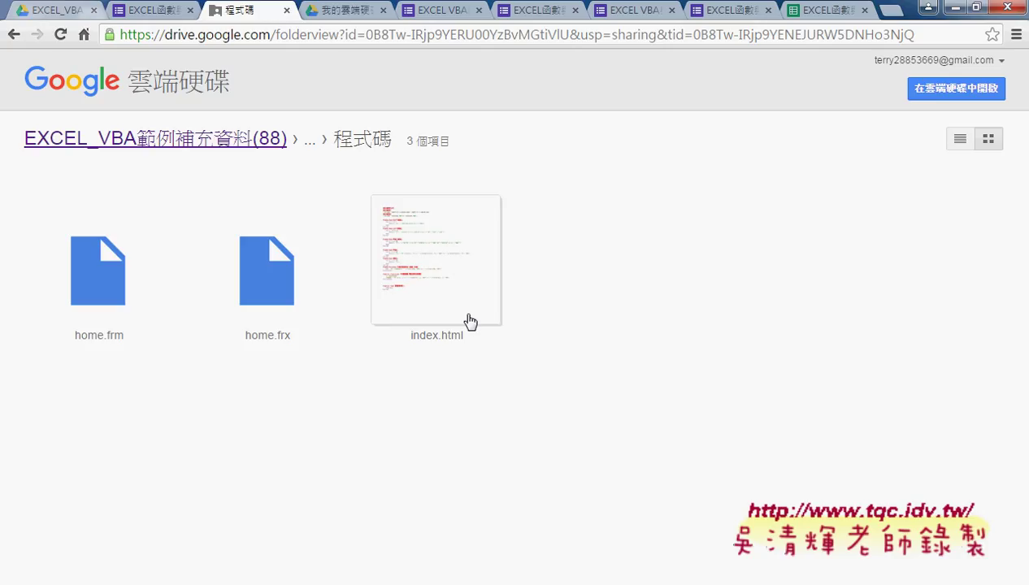
left_click(458, 301)
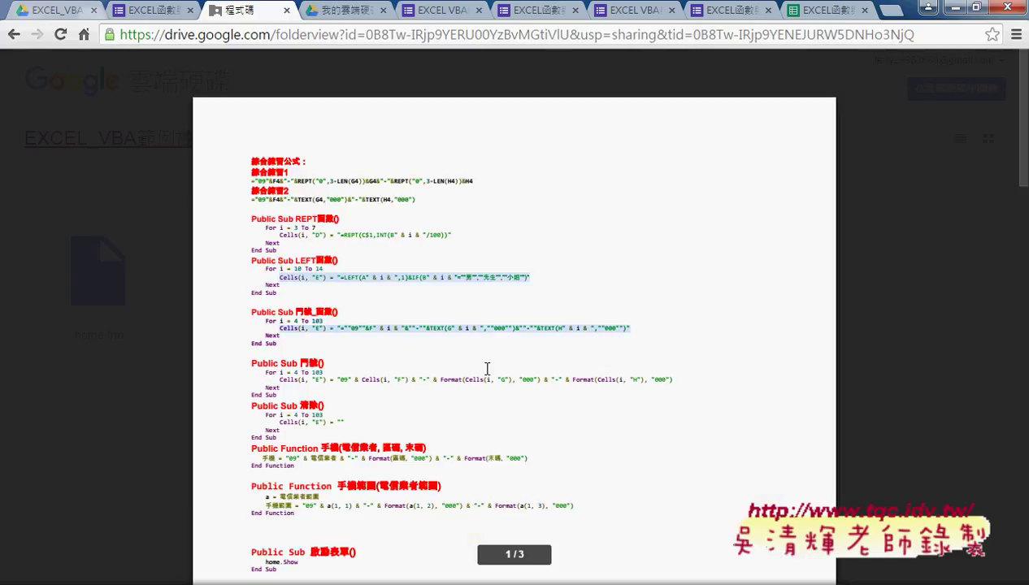
left_click_drag(253, 259, 288, 278)
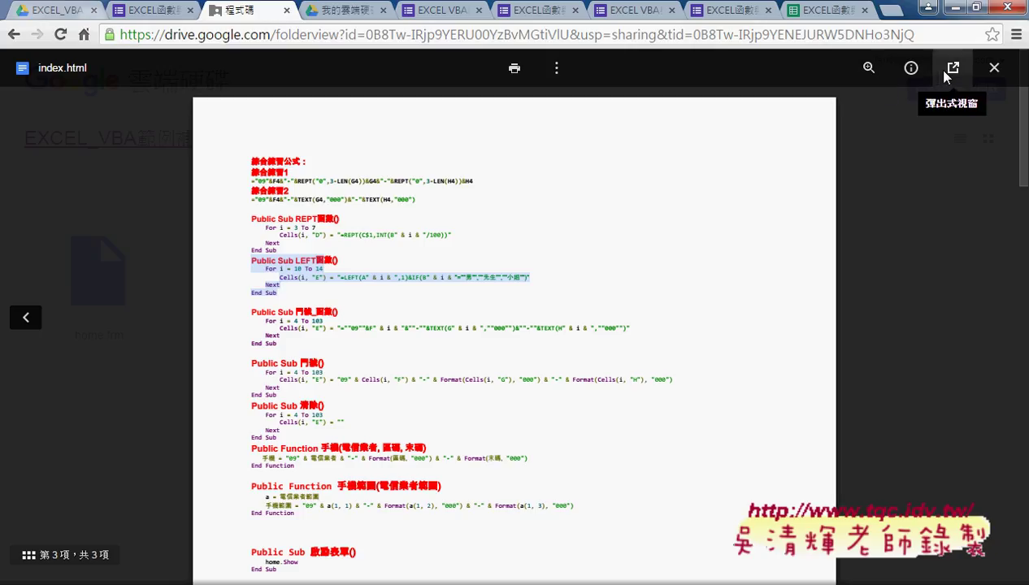
Step: Open index.html in Google Docs from the preview
left_click(946, 75)
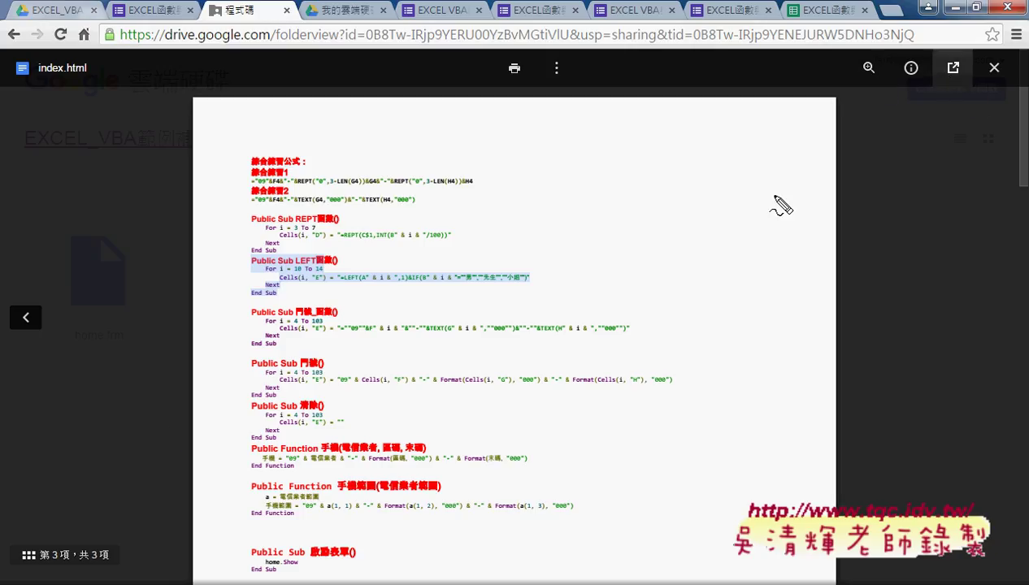
left_click_drag(234, 475, 367, 434)
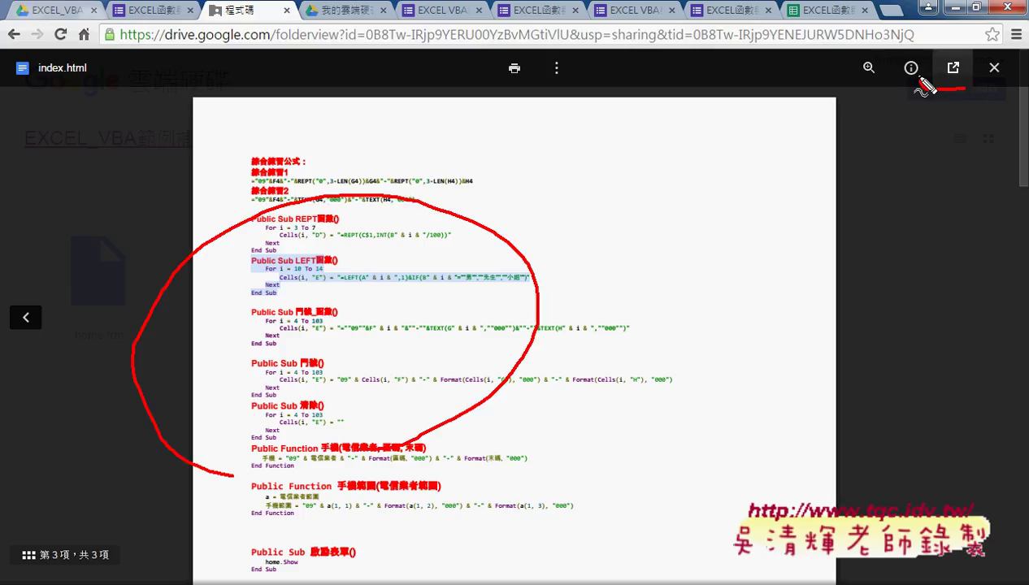
left_click_drag(920, 77, 934, 88)
left_click_drag(526, 240, 898, 93)
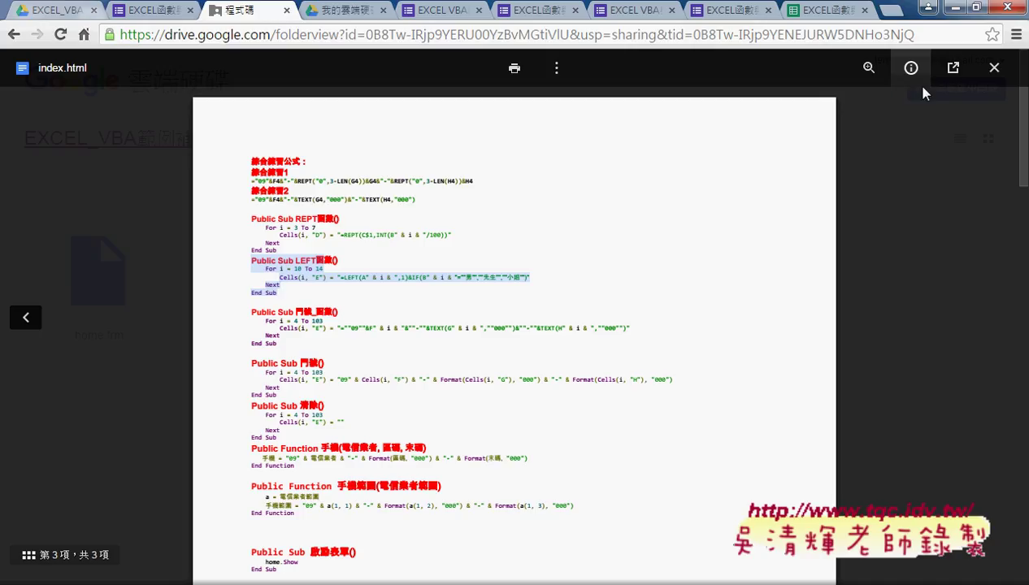
left_click(954, 68)
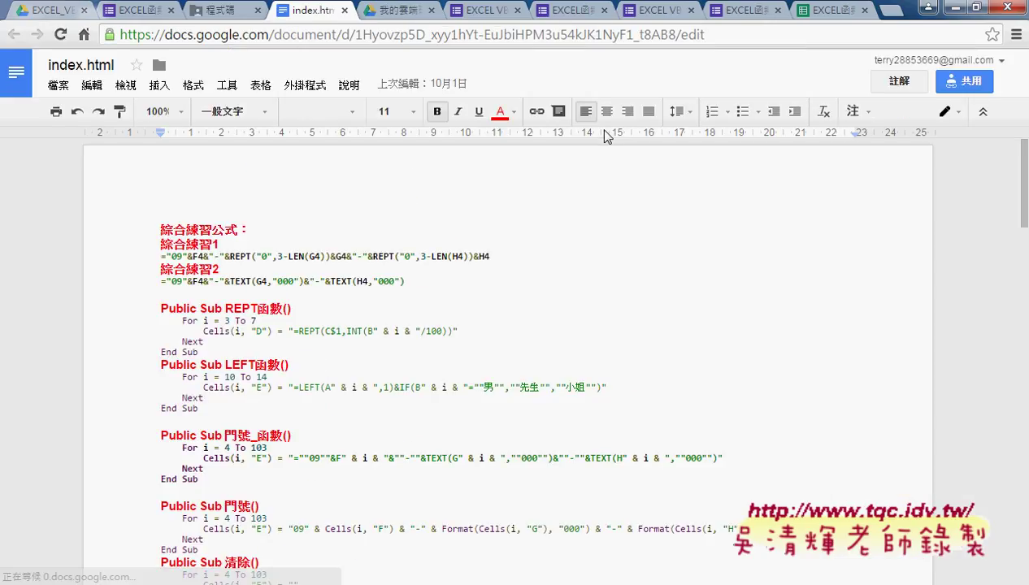
Step: Select the REPT-based formula line under 綜合練習1 in index.html
left_click_drag(491, 256, 159, 256)
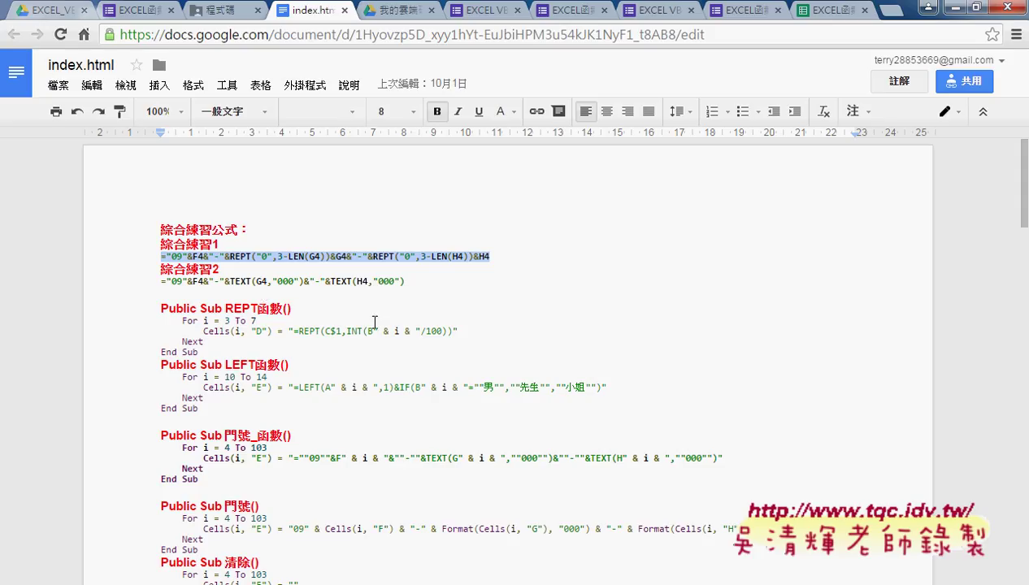
Step: Scroll to Private Sub B01_Click() and select from '1.新增資料 down to cb01.Text = ""
scroll(374, 322, "down", 1)
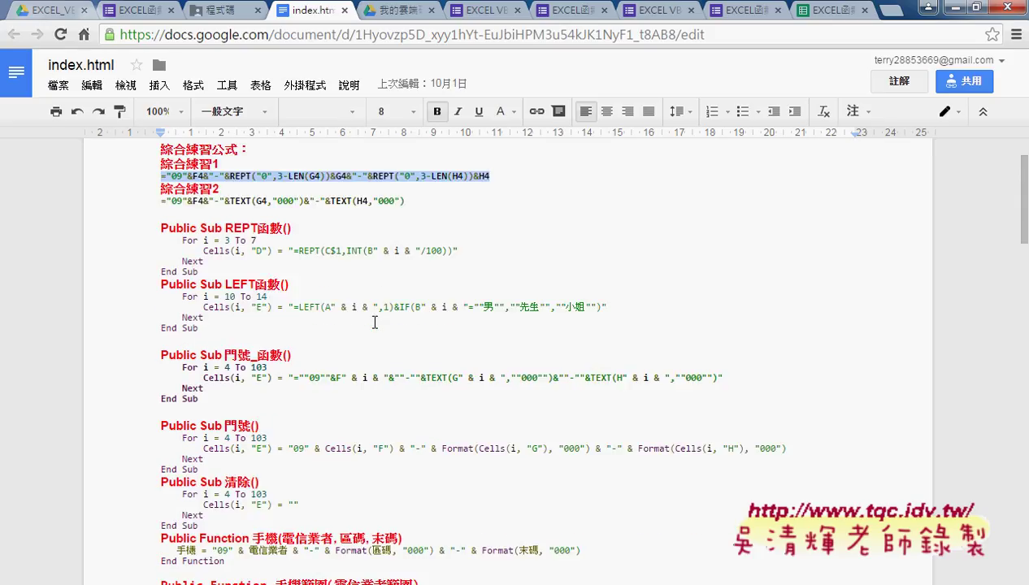
scroll(374, 323, "down", 1)
scroll(375, 323, "down", 2)
scroll(374, 323, "down", 2)
scroll(374, 322, "down", 3)
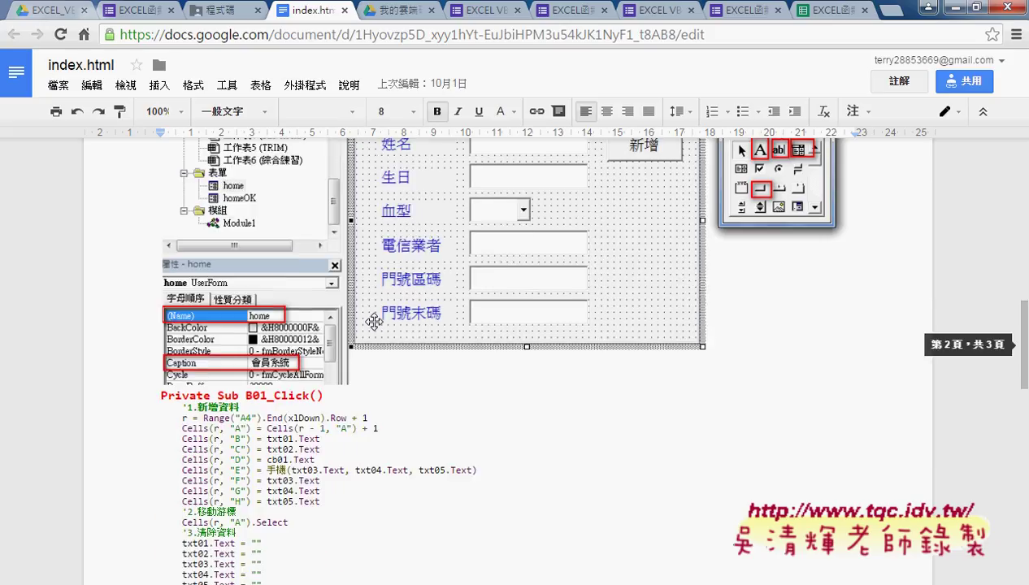
scroll(357, 254, "up", 2)
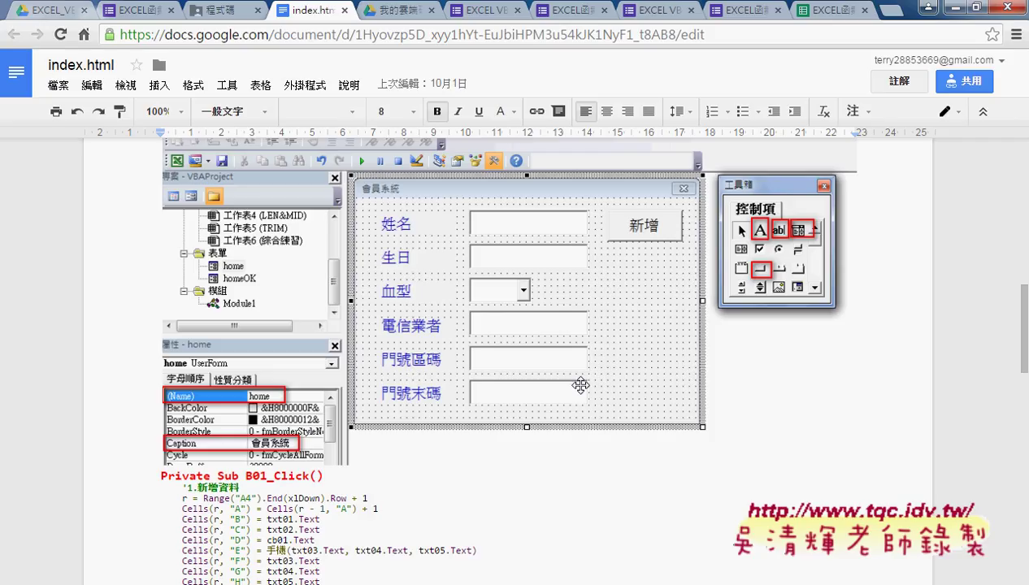
scroll(587, 369, "down", 1)
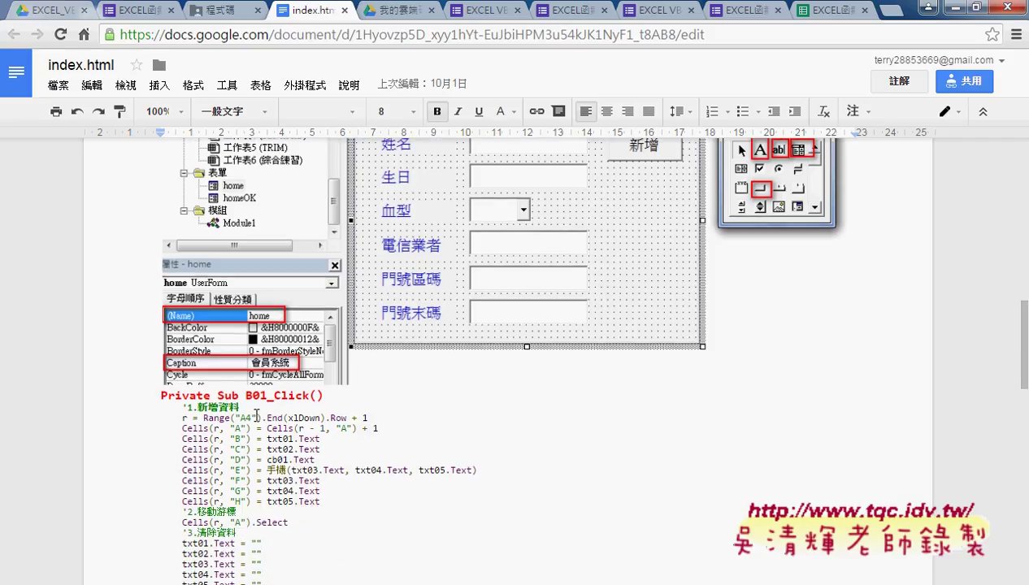
scroll(277, 407, "down", 3)
scroll(293, 378, "up", 1)
scroll(161, 346, "up", 1)
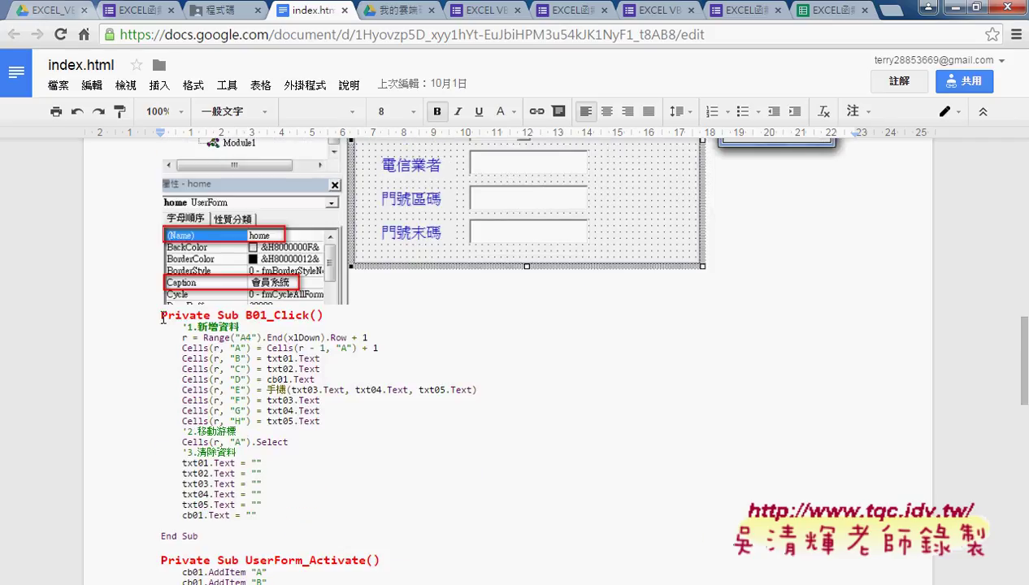
left_click_drag(162, 316, 302, 508)
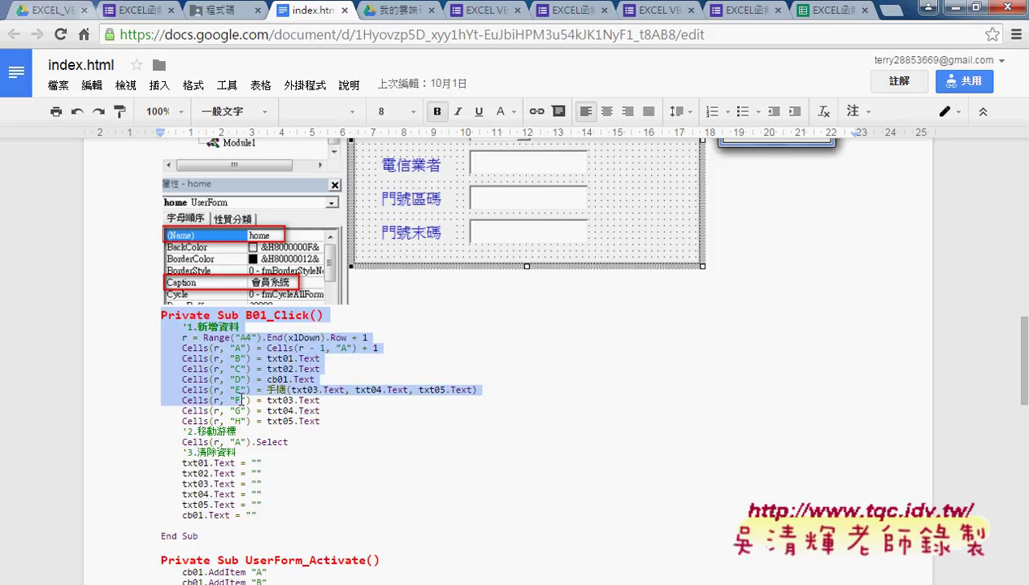
left_click(297, 505)
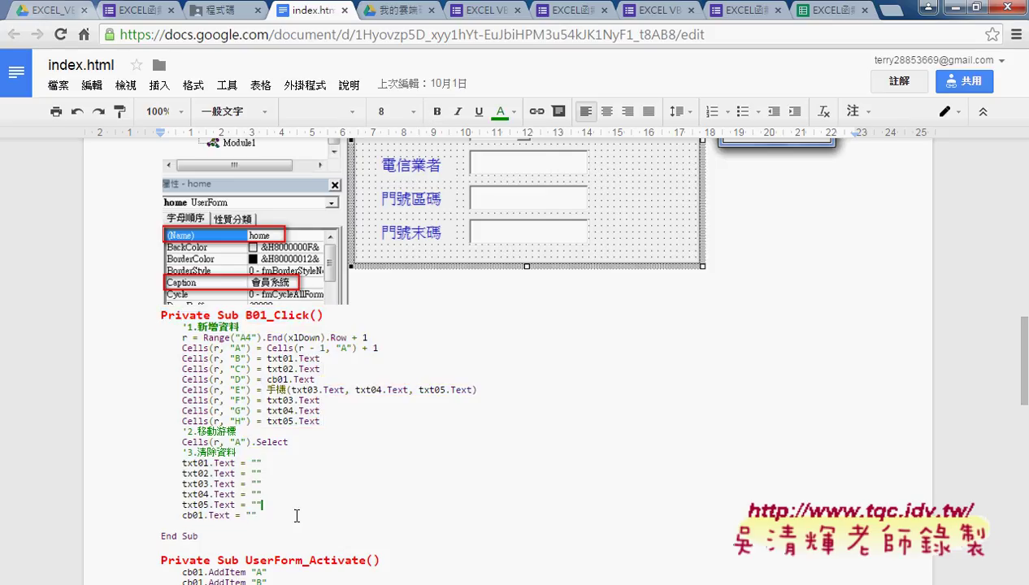
left_click_drag(296, 516, 160, 330)
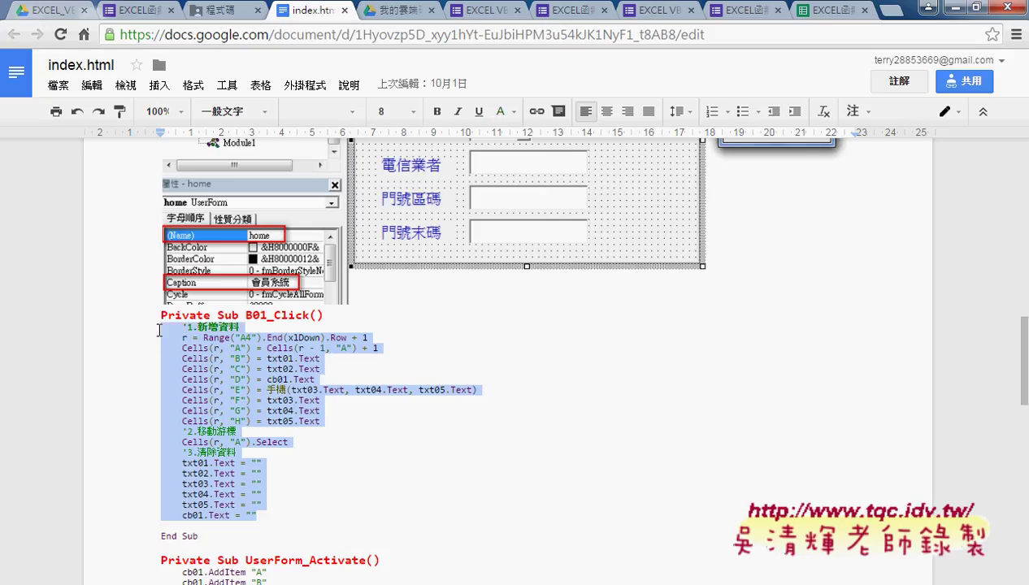